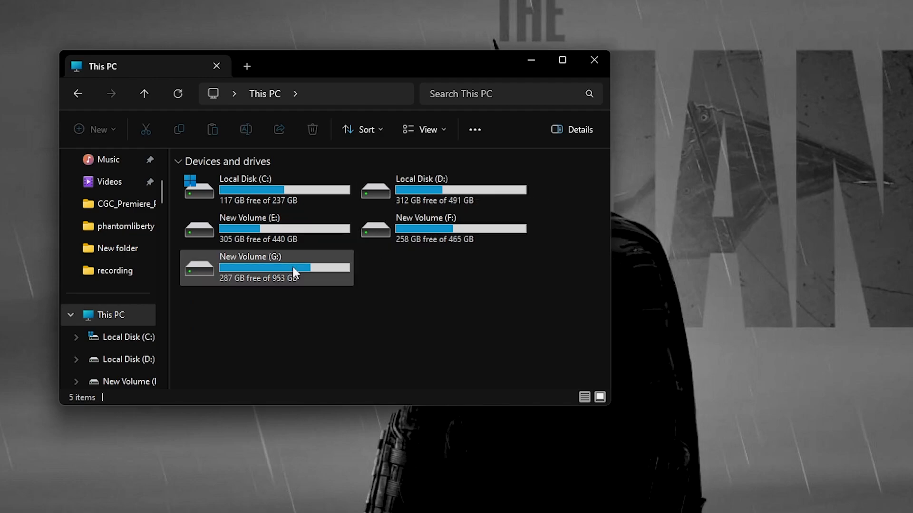
- Open the drive optimization tool from the properties of Local Disk (C:)
{"action": "right_click", "coordinate": [299, 189]}
{"action": "left_click", "coordinate": [375, 393]}
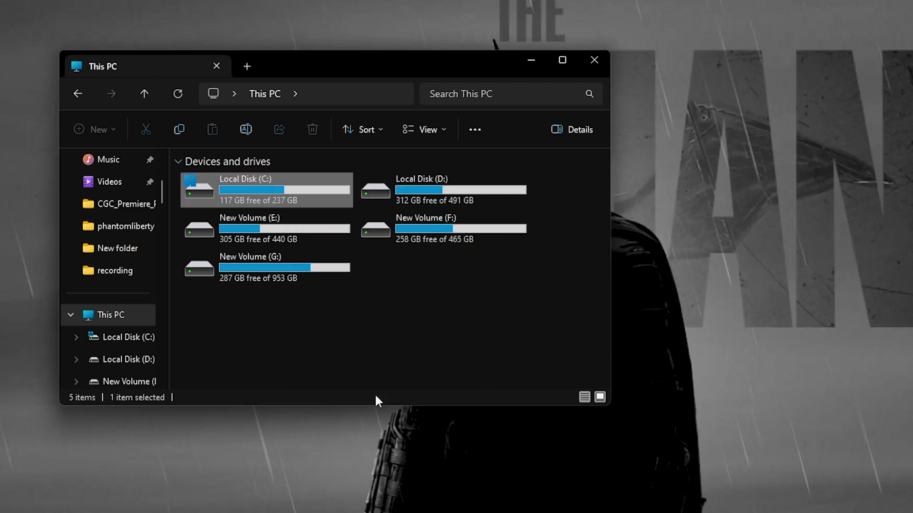
{"action": "left_click", "coordinate": [395, 237]}
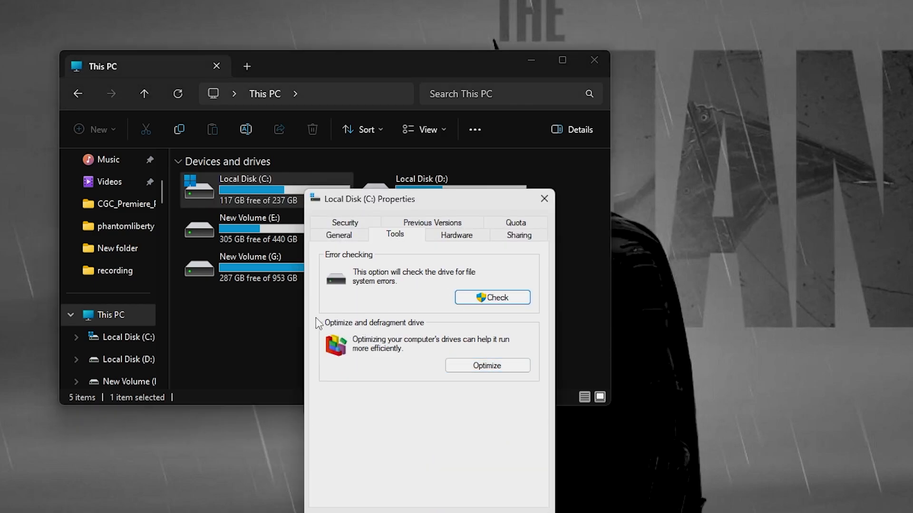
{"action": "left_click", "coordinate": [481, 370]}
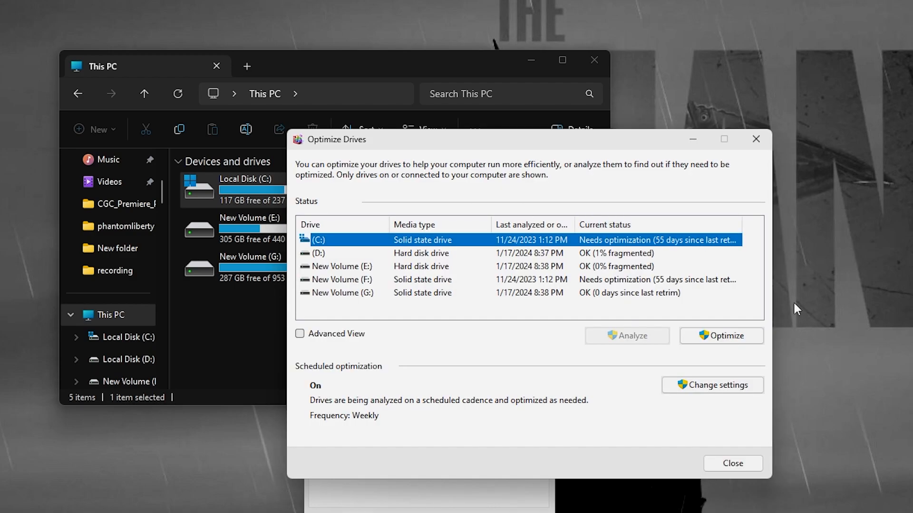
- Select the hard disk drives (D:) and (E:) for optimization, extending the selection to the solid state drives (C:), (F:) and (G:)
{"action": "left_click", "coordinate": [529, 266]}
{"action": "left_click", "coordinate": [456, 253]}
{"action": "left_click", "coordinate": [436, 267]}
{"action": "left_click", "coordinate": [438, 254]}
{"action": "left_click", "coordinate": [451, 268], "text": "ctrl"}
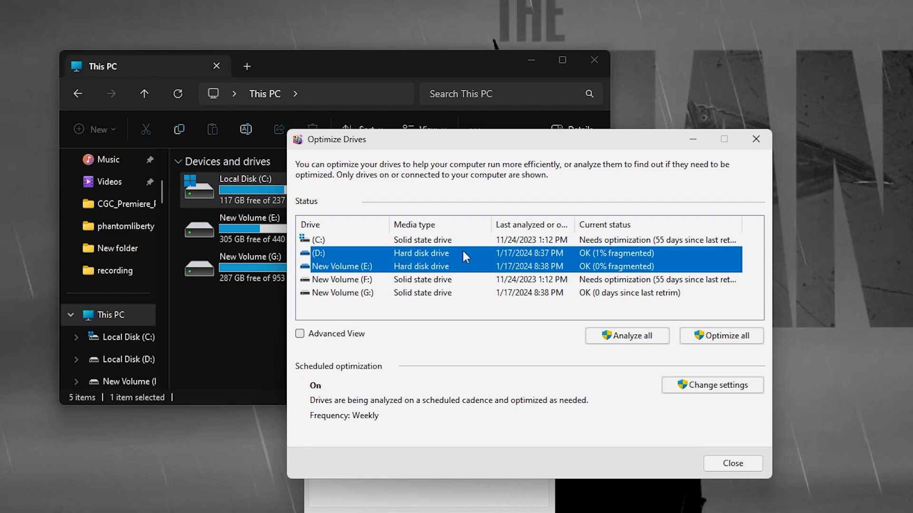
{"action": "left_click", "coordinate": [432, 267], "text": "ctrl"}
{"action": "left_click", "coordinate": [434, 269], "text": "ctrl"}
{"action": "left_click", "coordinate": [430, 241], "text": "ctrl"}
{"action": "left_click", "coordinate": [413, 284], "text": "ctrl"}
{"action": "left_click", "coordinate": [418, 294], "text": "ctrl"}
{"action": "left_click", "coordinate": [443, 254]}
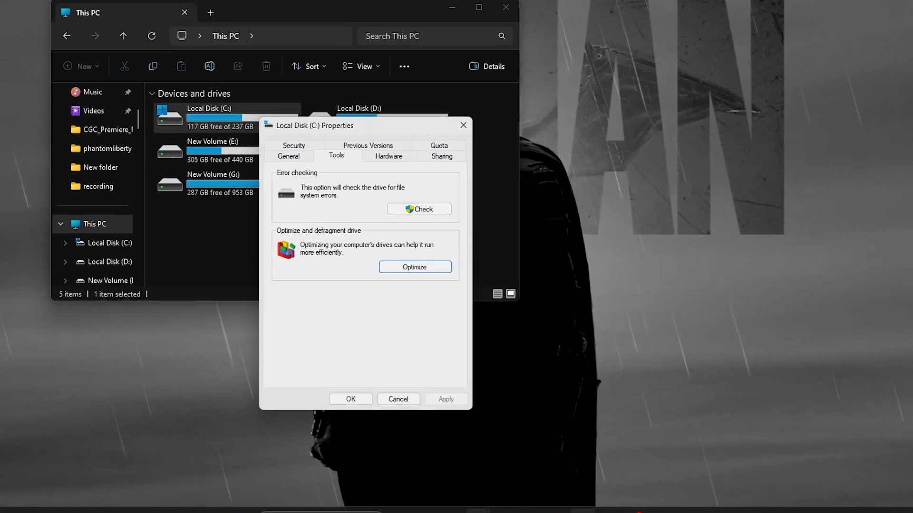
- Search for Task Scheduler, launch it and widen its folder tree
{"action": "key", "text": "super"}
{"action": "type", "text": "ta"}
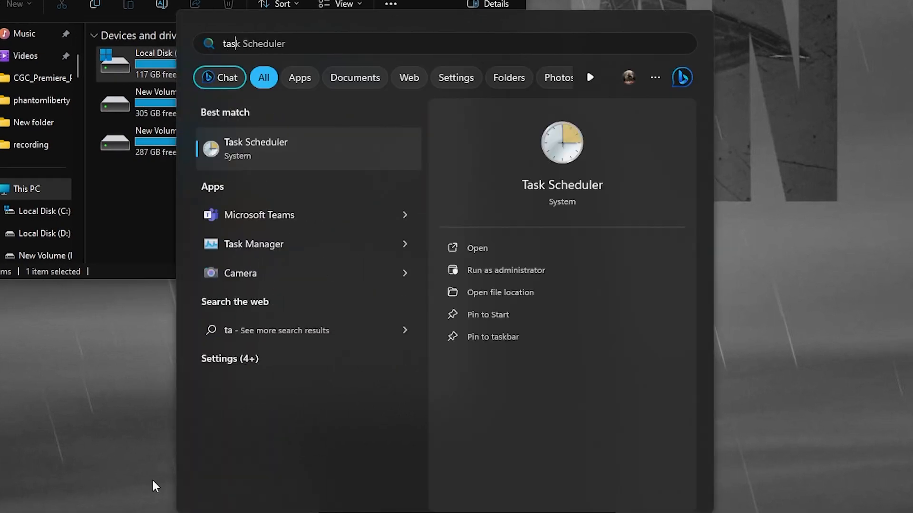
{"action": "type", "text": "s"}
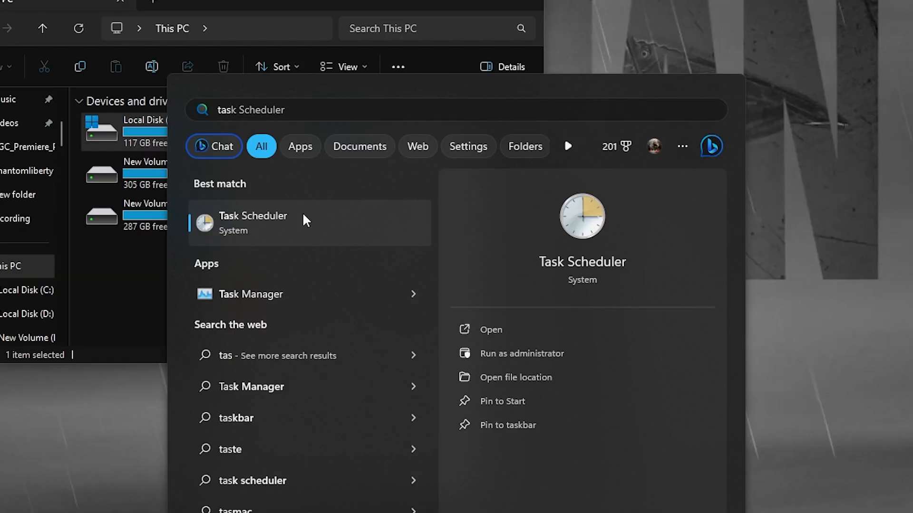
{"action": "left_click", "coordinate": [304, 220]}
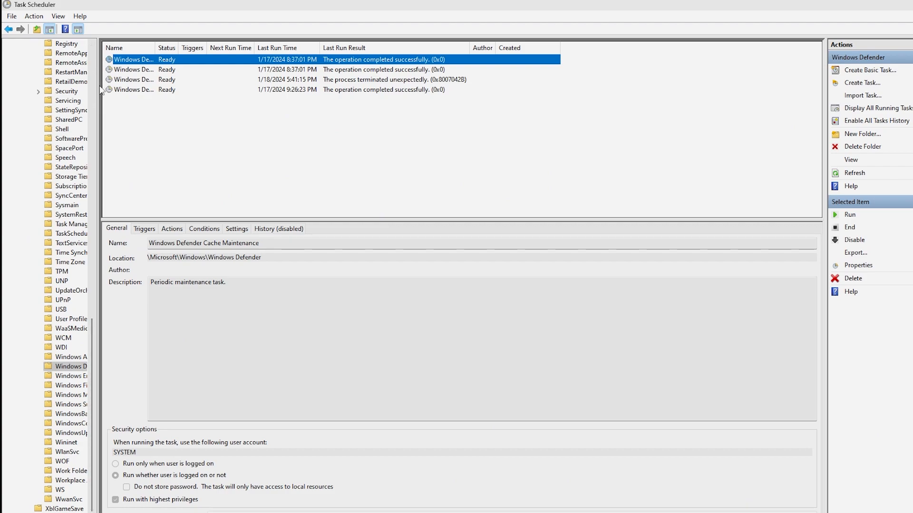
{"action": "left_click_drag", "start_coordinate": [102, 91], "coordinate": [244, 95]}
- Open the Windows Defender folder under Microsoft > Windows in the Task Scheduler Library and widen the task list's Name and Status columns
{"action": "scroll", "coordinate": [176, 141], "scroll_direction": "up", "scroll_amount": 12}
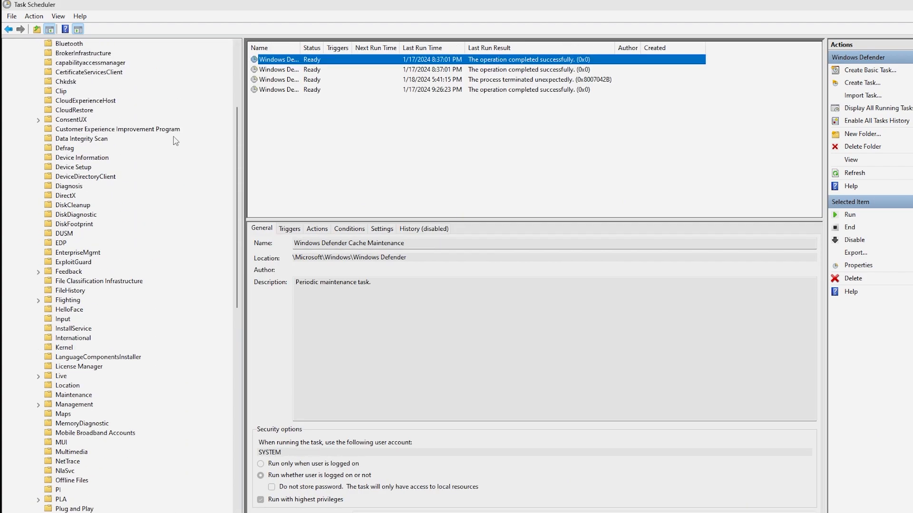
{"action": "scroll", "coordinate": [175, 141], "scroll_direction": "up", "scroll_amount": 6}
{"action": "left_click", "coordinate": [50, 53]}
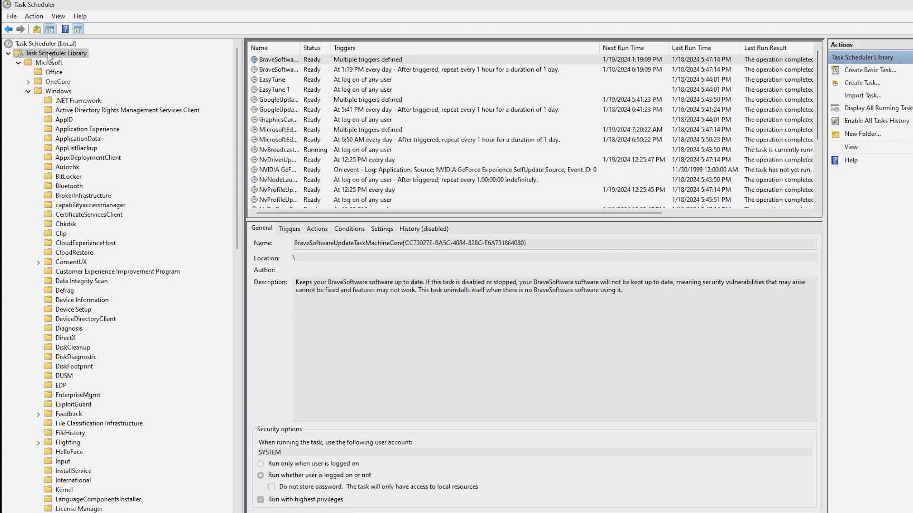
{"action": "left_click", "coordinate": [50, 63]}
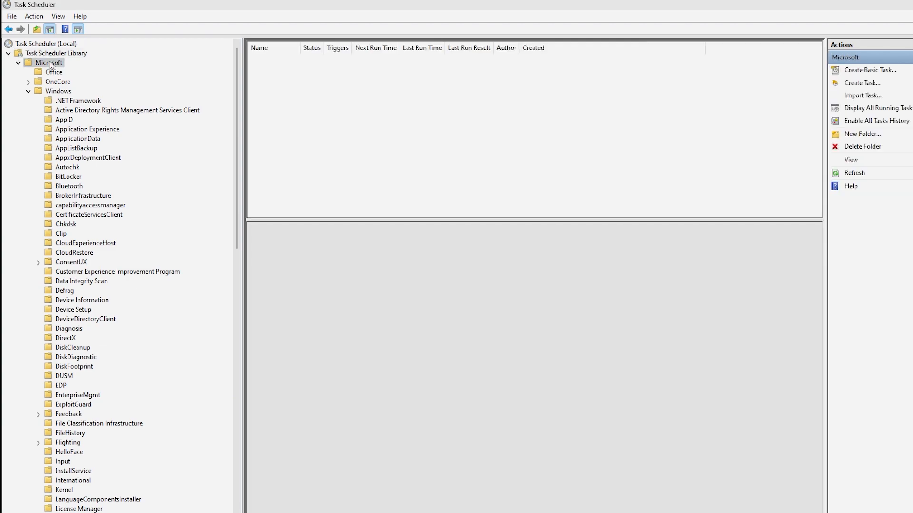
{"action": "left_click", "coordinate": [58, 91]}
{"action": "left_click", "coordinate": [76, 110]}
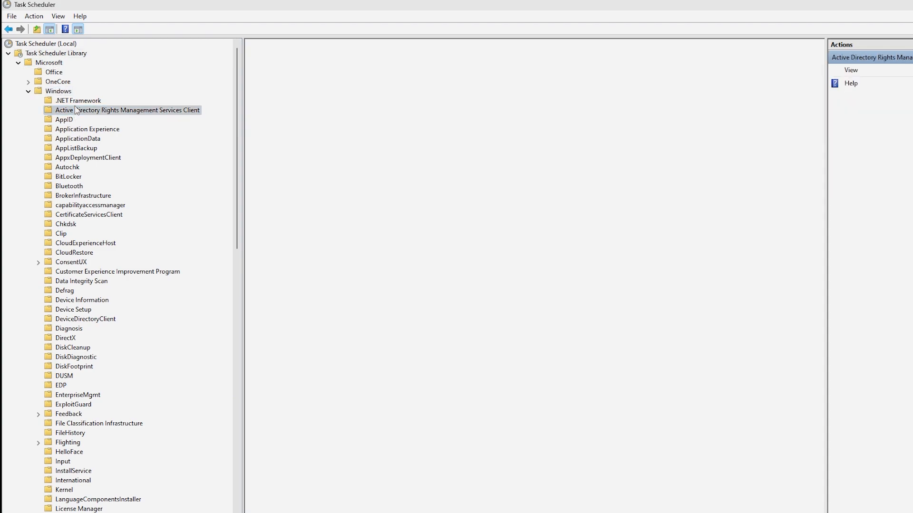
{"action": "left_click", "coordinate": [74, 100]}
{"action": "scroll", "coordinate": [74, 100], "scroll_direction": "down", "scroll_amount": 11}
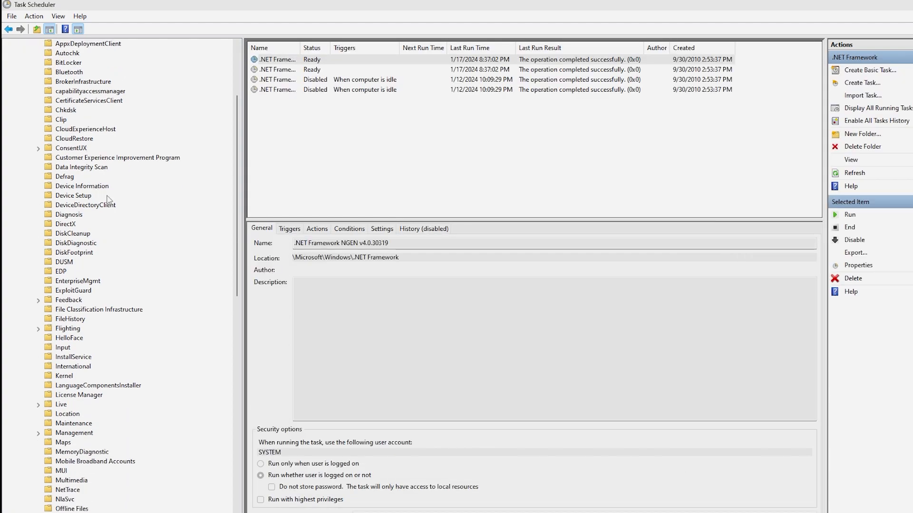
{"action": "scroll", "coordinate": [61, 280], "scroll_direction": "down", "scroll_amount": 12}
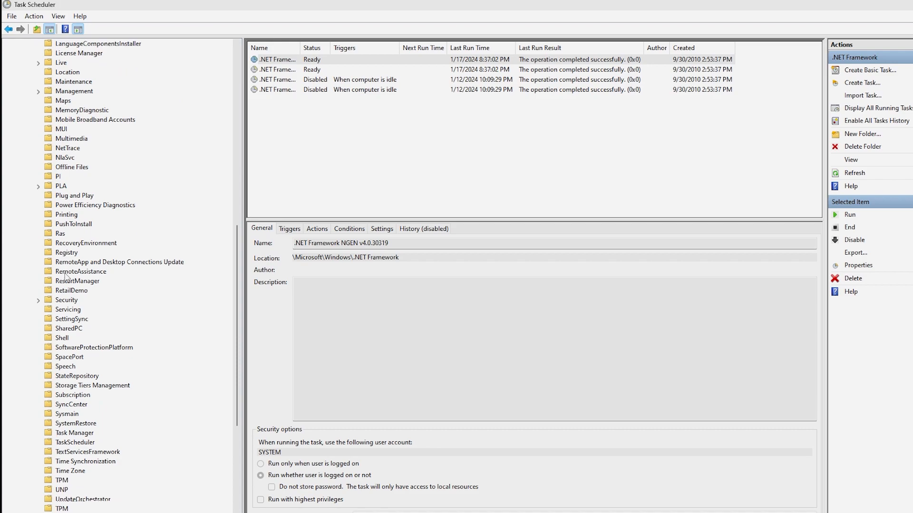
{"action": "left_click", "coordinate": [81, 376]}
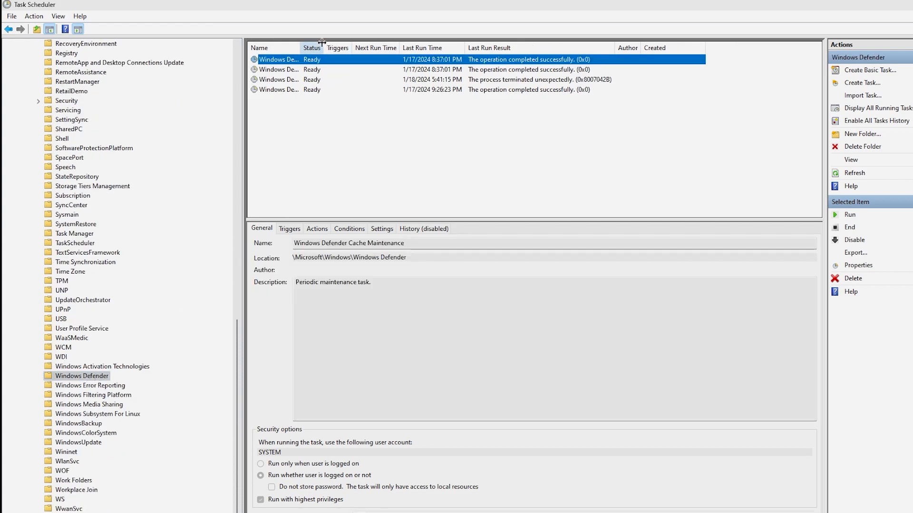
{"action": "left_click_drag", "start_coordinate": [323, 48], "coordinate": [382, 48]}
{"action": "left_click_drag", "start_coordinate": [300, 48], "coordinate": [398, 62]}
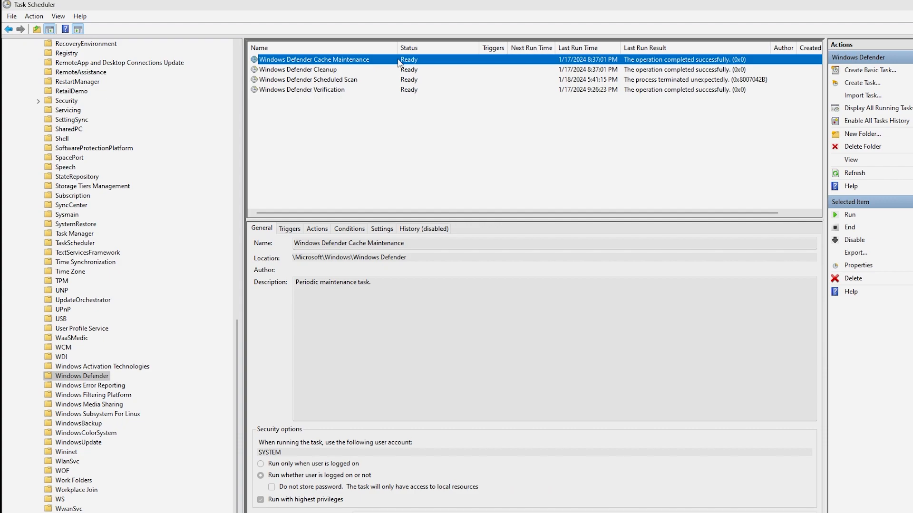
- Set the Windows Defender Cache Maintenance task to start only if the computer is idle for 10 minutes, and save it
{"action": "right_click", "coordinate": [399, 62]}
{"action": "left_click", "coordinate": [414, 114]}
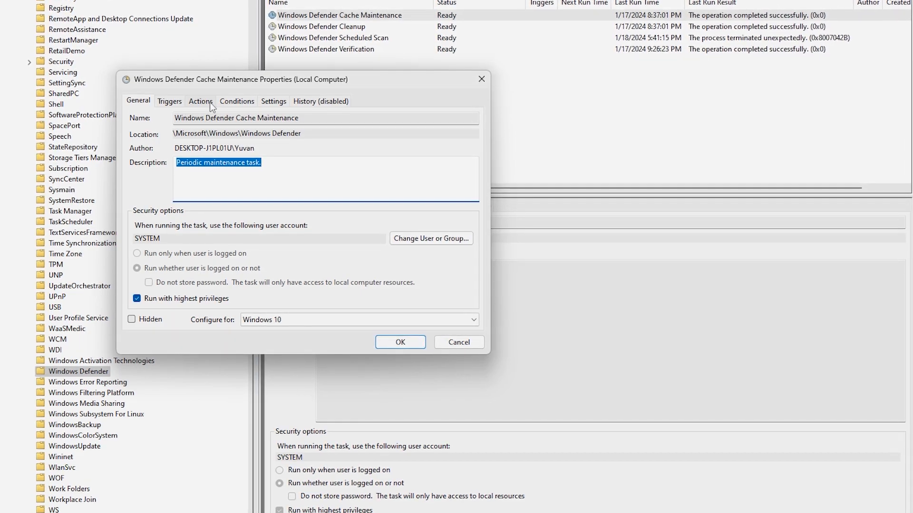
{"action": "left_click", "coordinate": [201, 102]}
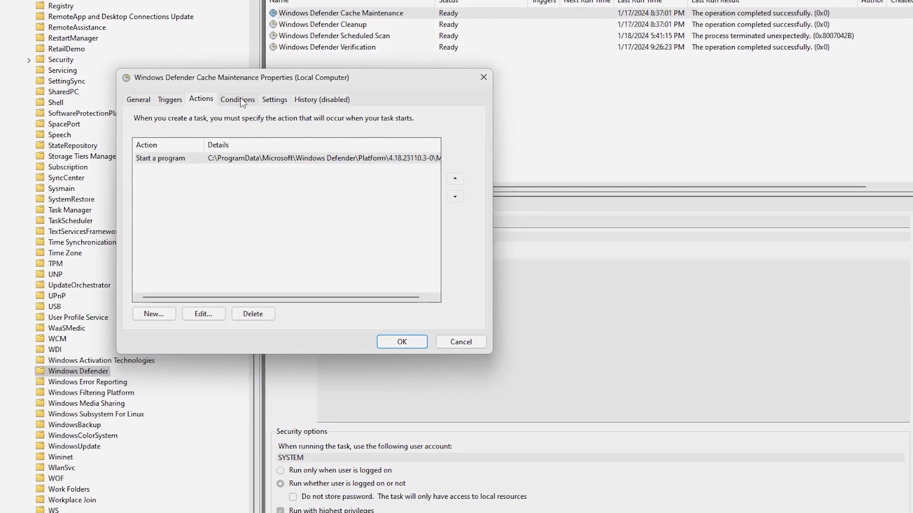
{"action": "left_click", "coordinate": [242, 103]}
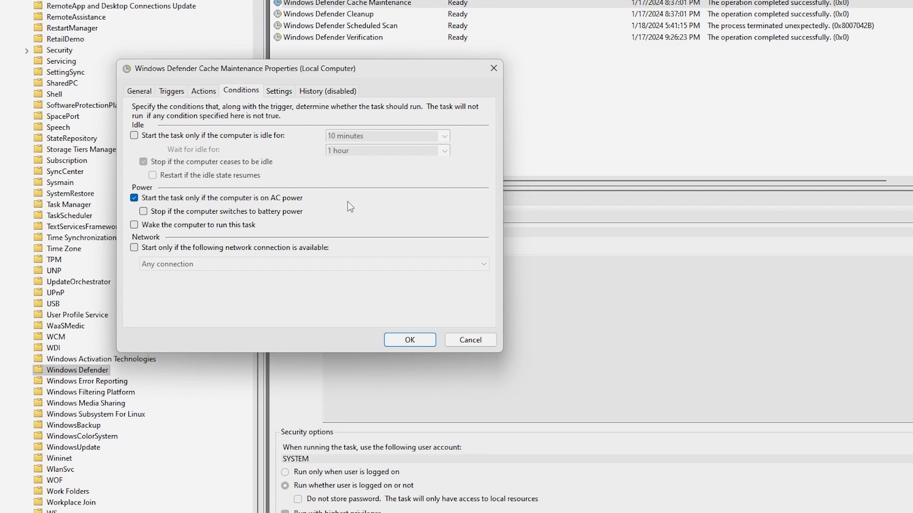
{"action": "left_click", "coordinate": [225, 140]}
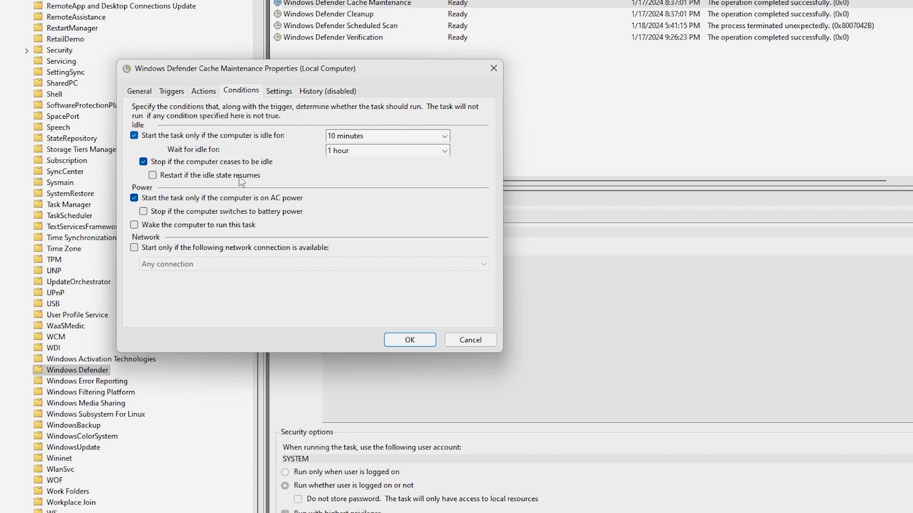
{"action": "left_click", "coordinate": [409, 340]}
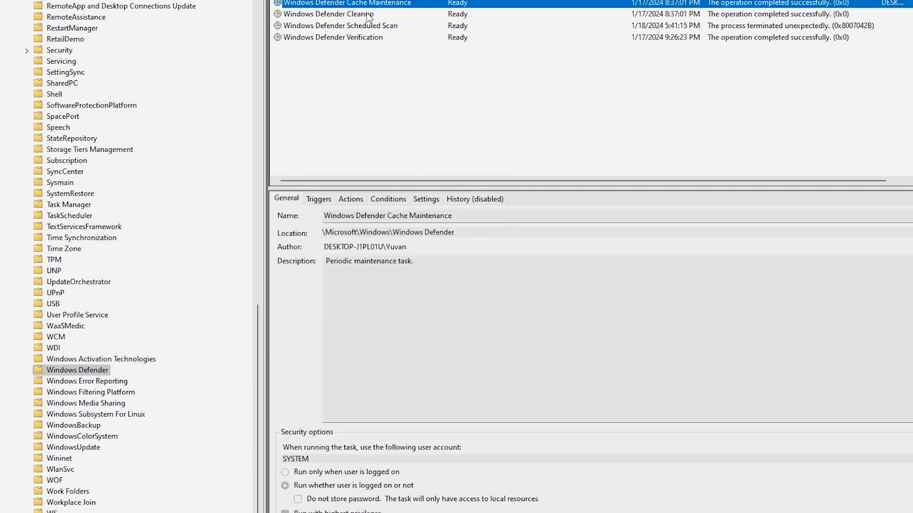
- Make the Windows Defender Cleanup task start only if the computer is idle for 10 minutes, and save it
{"action": "double_click", "coordinate": [369, 14]}
{"action": "left_click", "coordinate": [243, 107]}
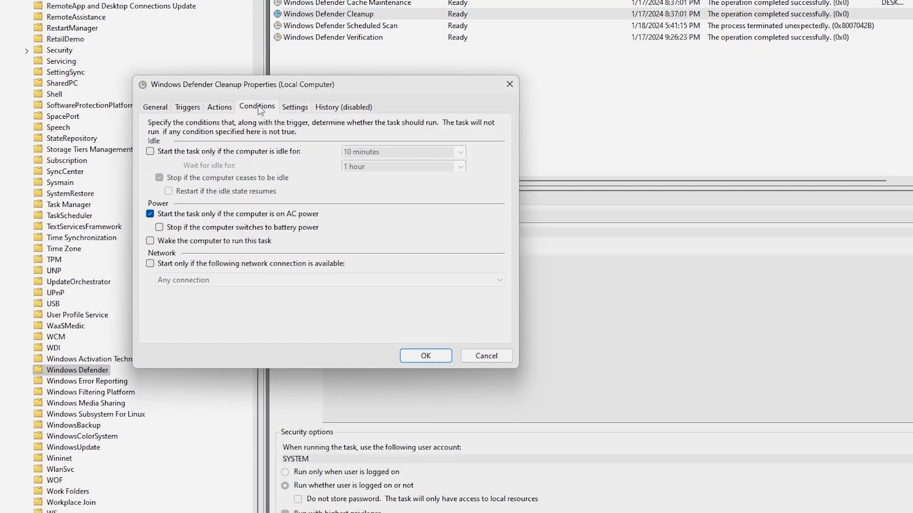
{"action": "left_click", "coordinate": [190, 152]}
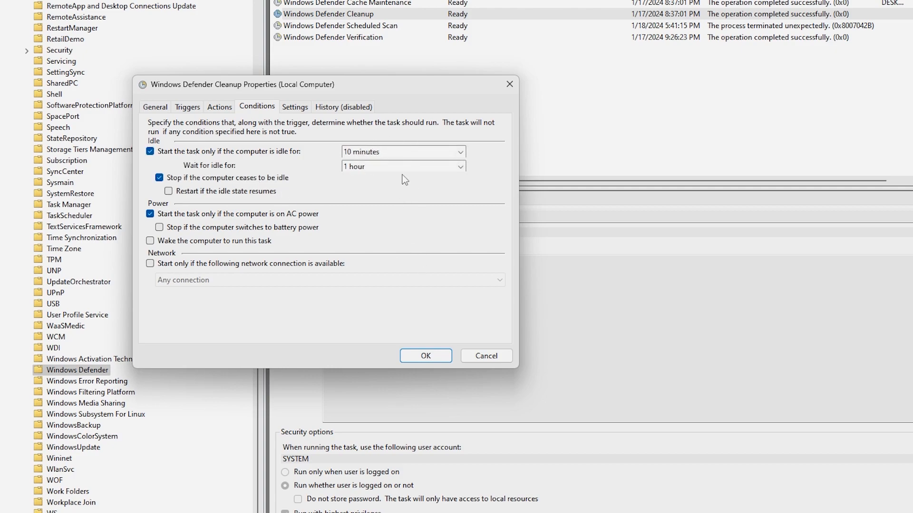
{"action": "left_click", "coordinate": [432, 356]}
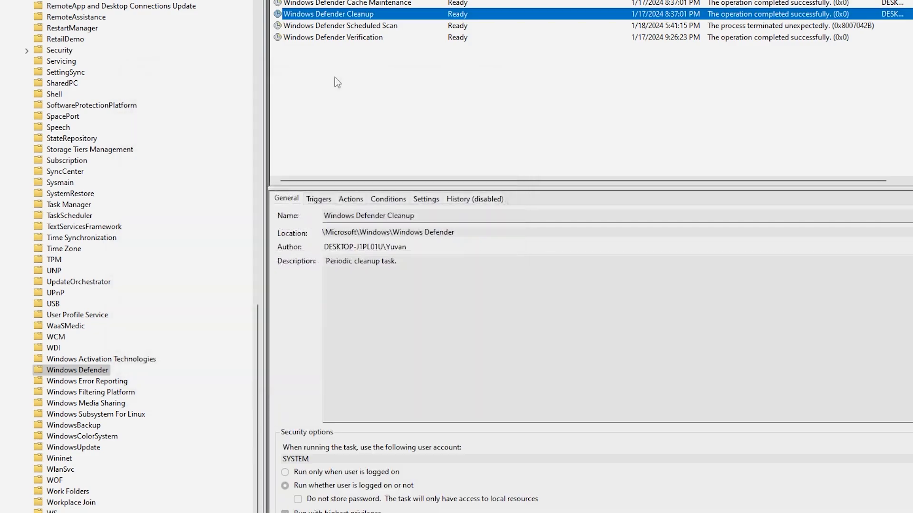
- Enable the 10-minute idle start condition for the Windows Defender Scheduled Scan task and save it
{"action": "left_click", "coordinate": [371, 27]}
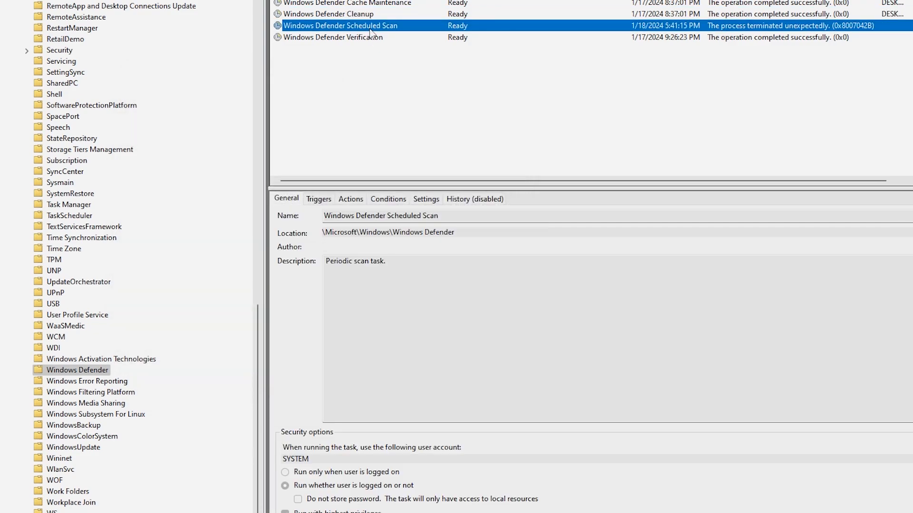
{"action": "double_click", "coordinate": [370, 27]}
{"action": "left_click", "coordinate": [129, 0]}
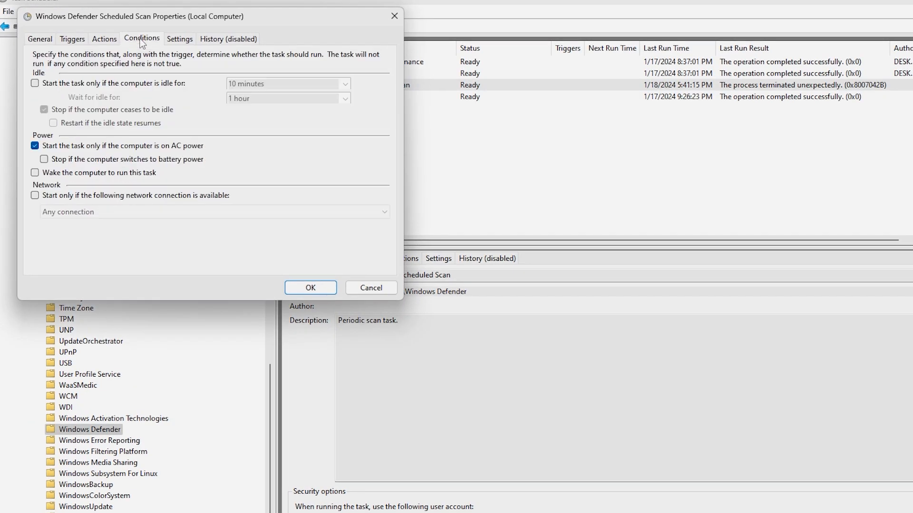
{"action": "left_click", "coordinate": [67, 84]}
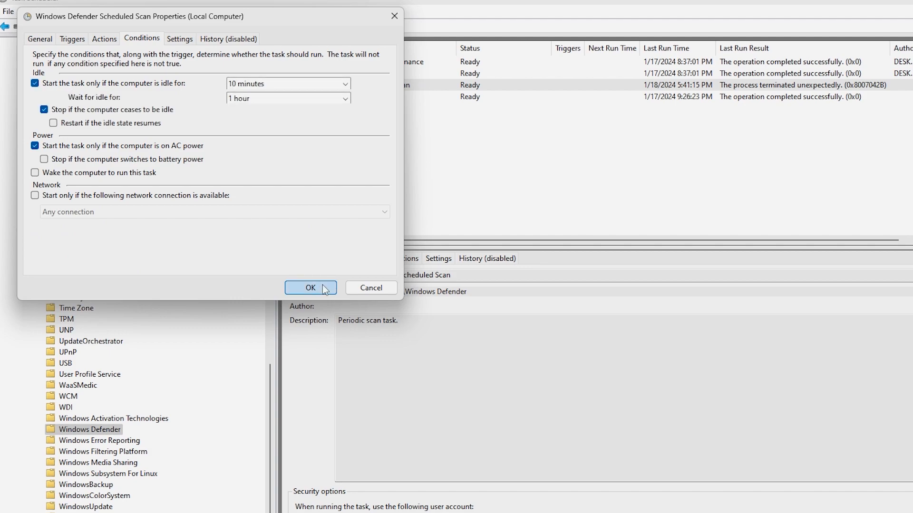
{"action": "left_click", "coordinate": [323, 288]}
- Enable the 10-minute idle start condition for the Windows Defender Verification task and save it
{"action": "left_click", "coordinate": [436, 97]}
{"action": "right_click", "coordinate": [436, 95]}
{"action": "left_click", "coordinate": [405, 103]}
{"action": "double_click", "coordinate": [404, 101]}
{"action": "left_click", "coordinate": [147, 40]}
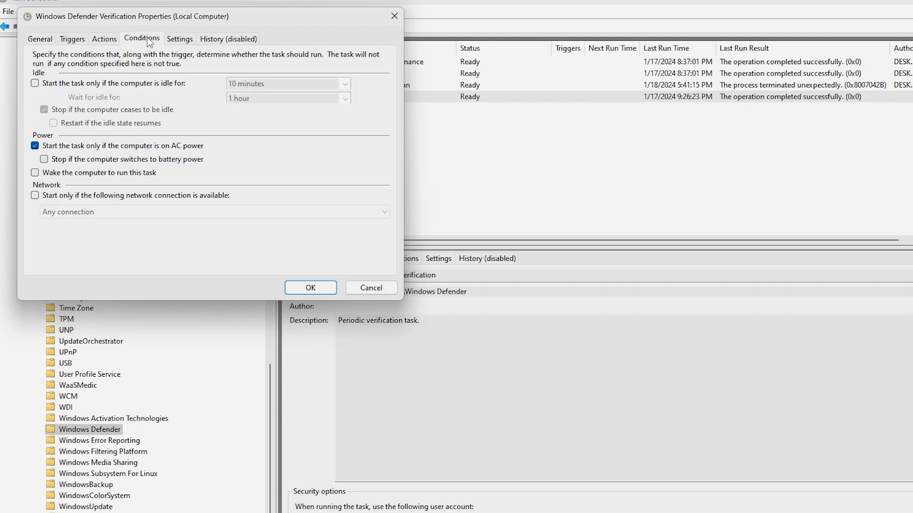
{"action": "left_click", "coordinate": [84, 83]}
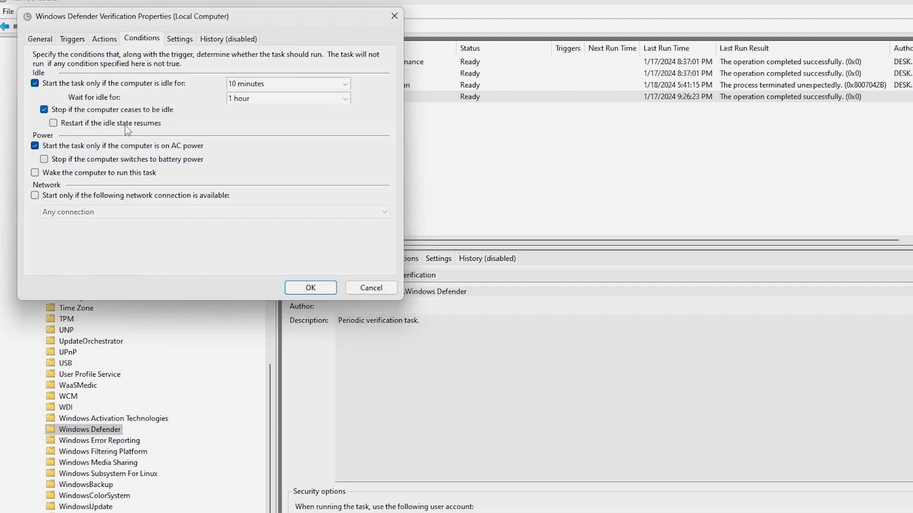
{"action": "left_click", "coordinate": [316, 289]}
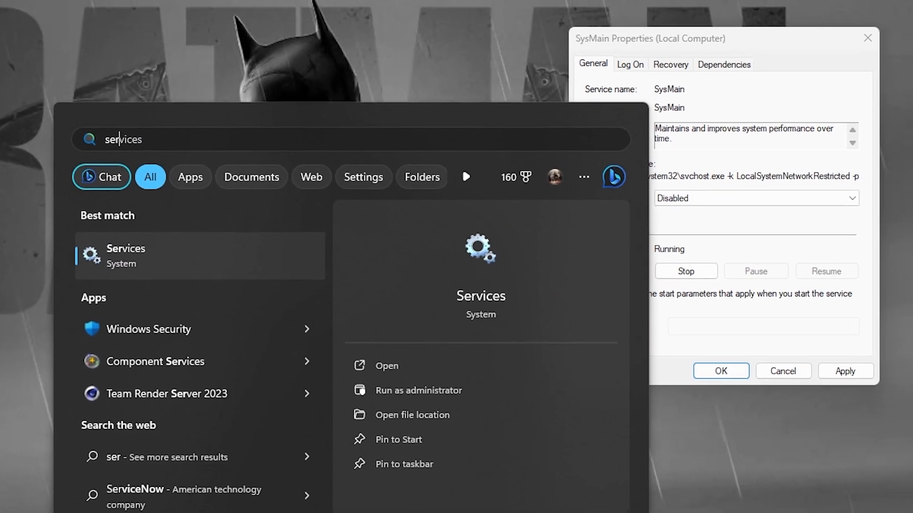
- Open the Services console and go through the services starting with S to find SysMain
{"action": "key", "text": "Return"}
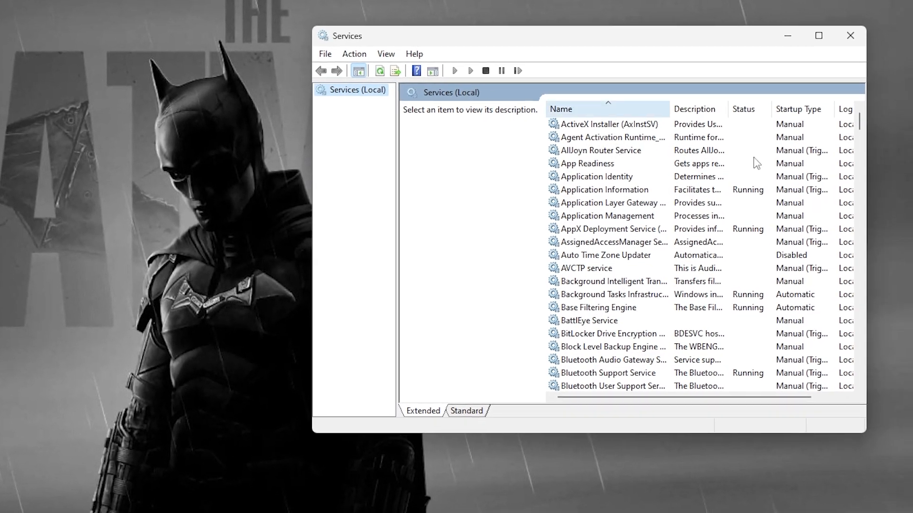
{"action": "left_click", "coordinate": [625, 151]}
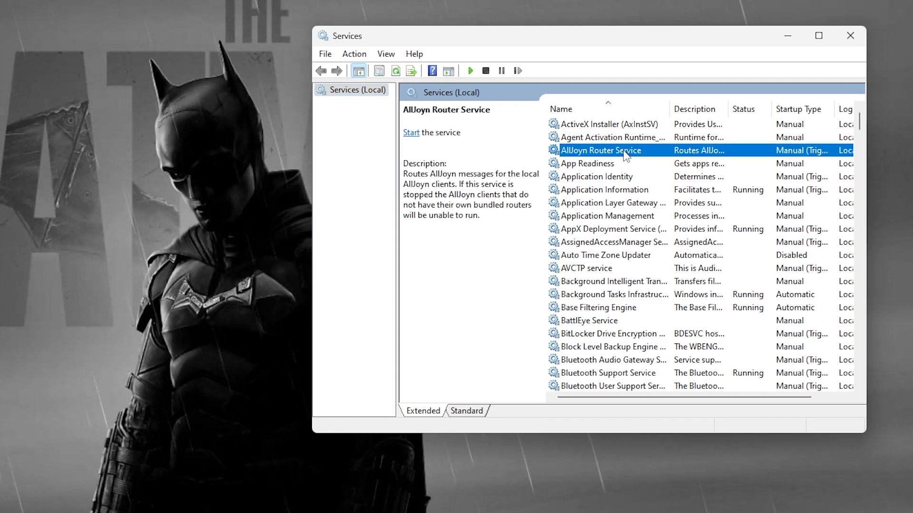
{"action": "key", "text": "s"}
{"action": "key", "text": "s"}
{"action": "key", "text": "s"}
{"action": "key", "text": "s"}
{"action": "key", "text": "s"}
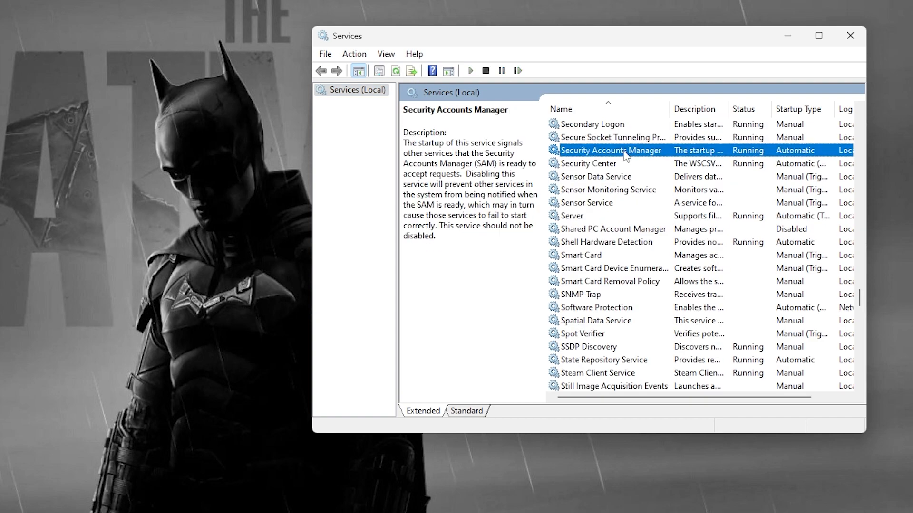
{"action": "key", "text": "s"}
{"action": "key", "text": "s"}
{"action": "key", "text": "s"}
{"action": "key", "text": "s"}
{"action": "key", "text": "s"}
{"action": "key", "text": "s"}
{"action": "key", "text": "s"}
{"action": "key", "text": "s"}
{"action": "key", "text": "s"}
{"action": "key", "text": "s"}
{"action": "key", "text": "s"}
{"action": "key", "text": "s"}
{"action": "key", "text": "s"}
{"action": "key", "text": "s"}
{"action": "key", "text": "s"}
{"action": "key", "text": "s"}
{"action": "key", "text": "s"}
{"action": "key", "text": "s"}
{"action": "key", "text": "s"}
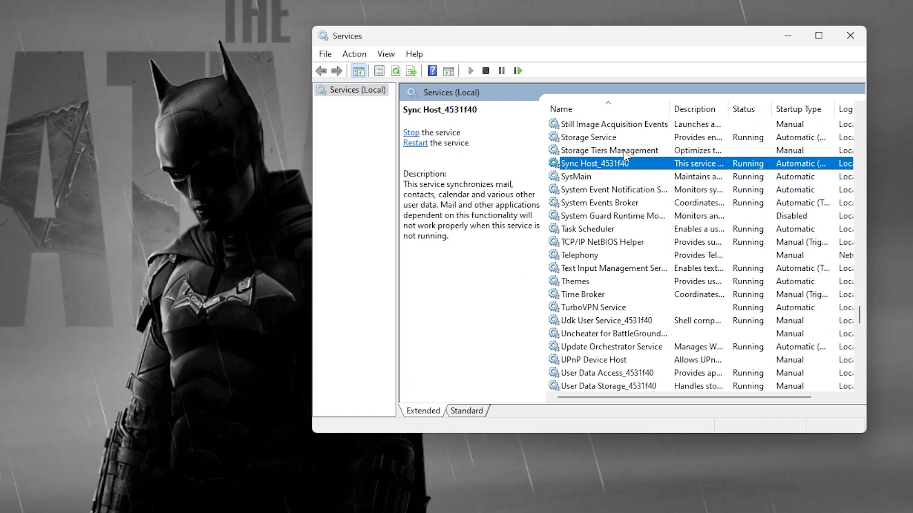
- Set the SysMain service's startup type to Disabled, stop the service, and save its properties
{"action": "left_click", "coordinate": [588, 177]}
{"action": "right_click", "coordinate": [588, 176]}
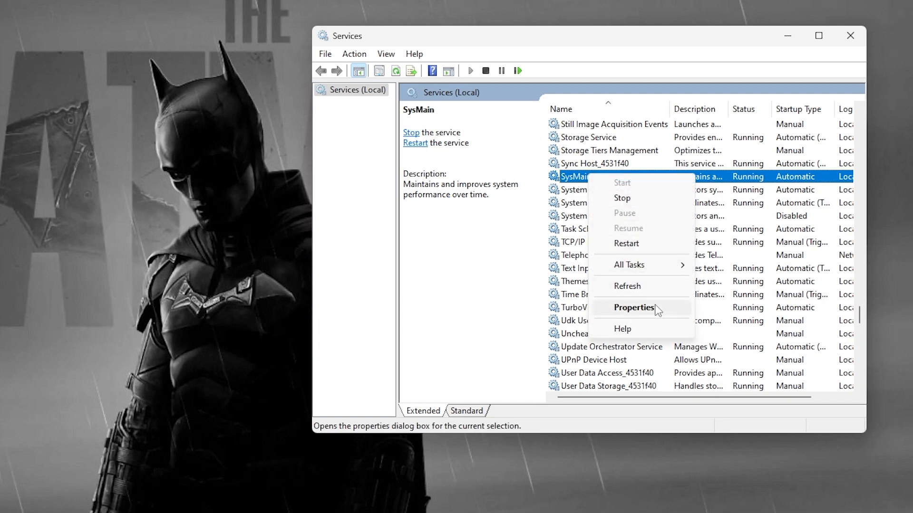
{"action": "left_click", "coordinate": [634, 308]}
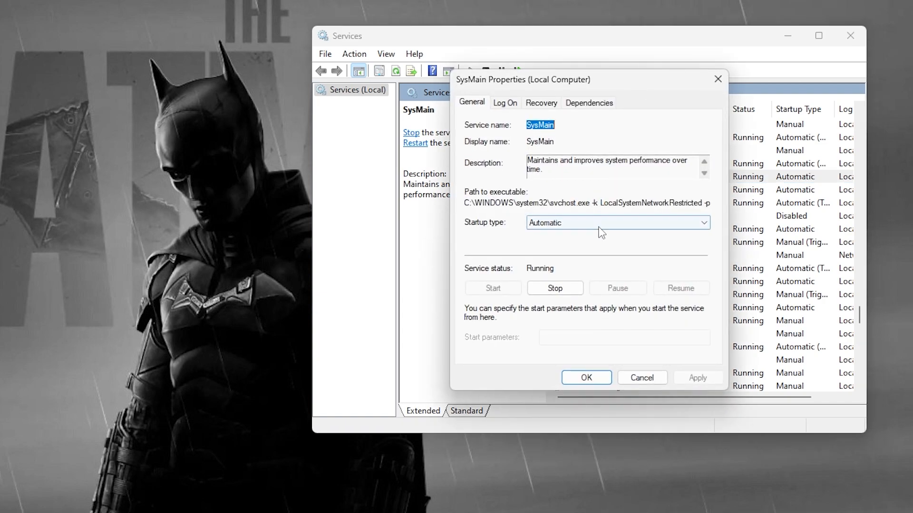
{"action": "left_click", "coordinate": [549, 224]}
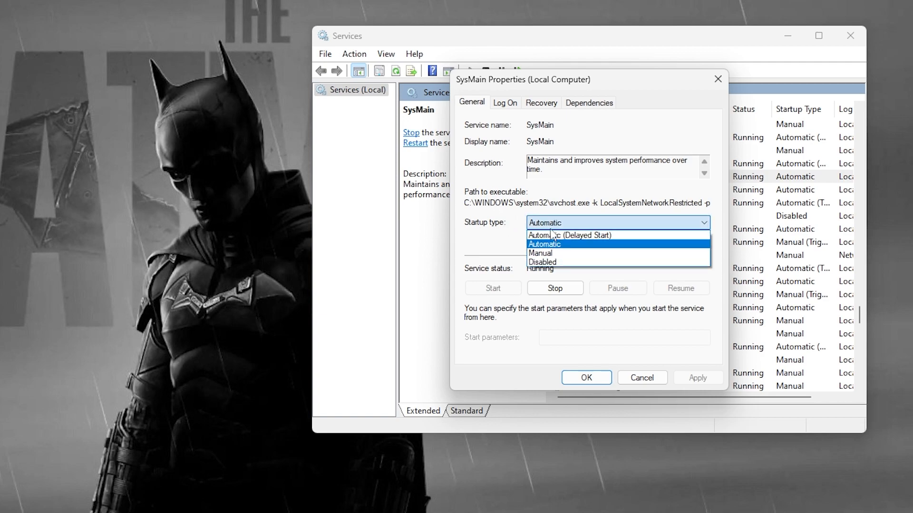
{"action": "left_click", "coordinate": [551, 264]}
{"action": "left_click", "coordinate": [566, 286]}
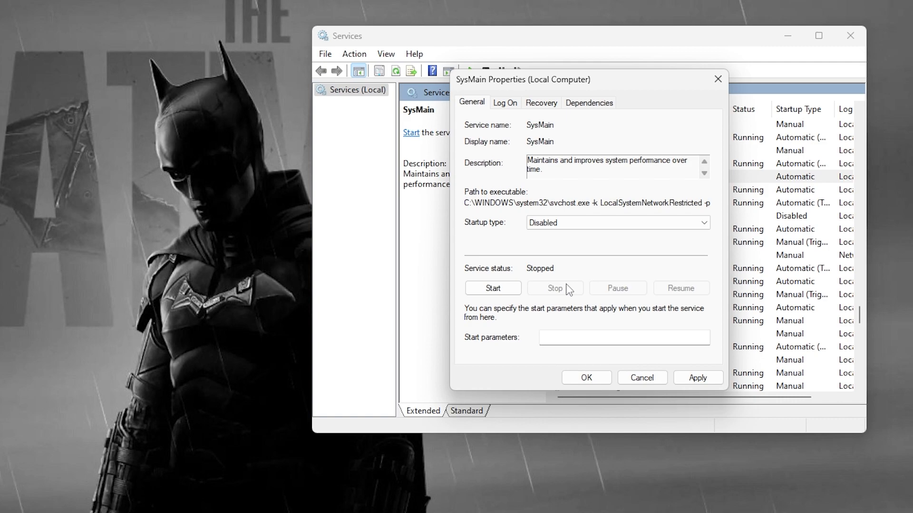
{"action": "left_click", "coordinate": [704, 380]}
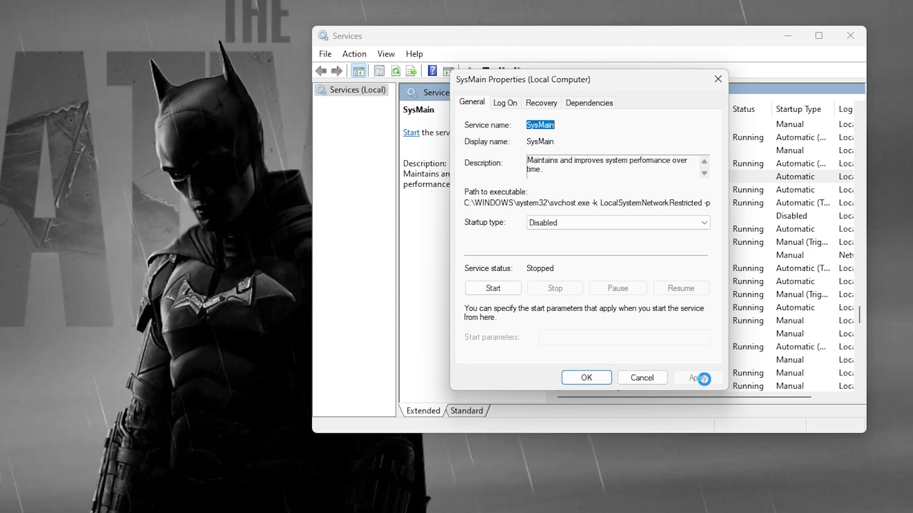
{"action": "left_click", "coordinate": [596, 378]}
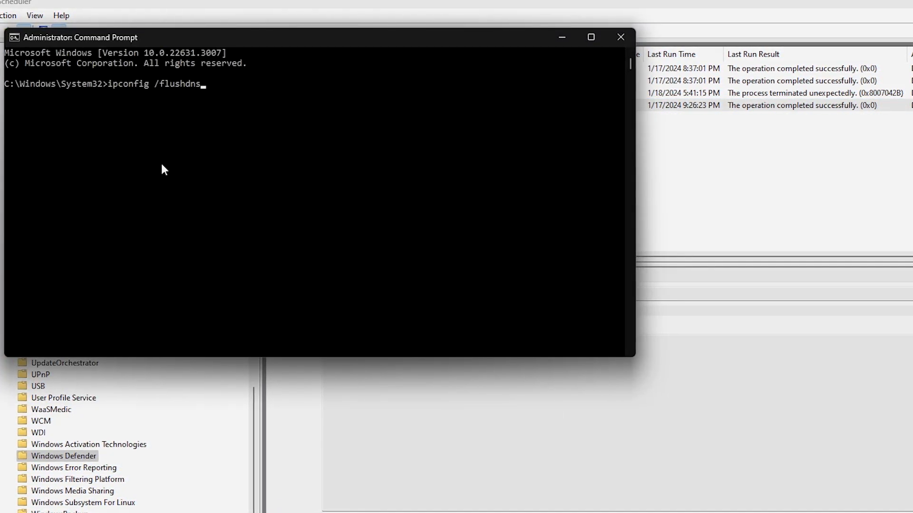
- Open Command Prompt as administrator and flush the DNS cache with ipconfig /flushdns
{"action": "key", "text": "super"}
{"action": "type", "text": "dm"}
{"action": "key", "text": "BackSpace"}
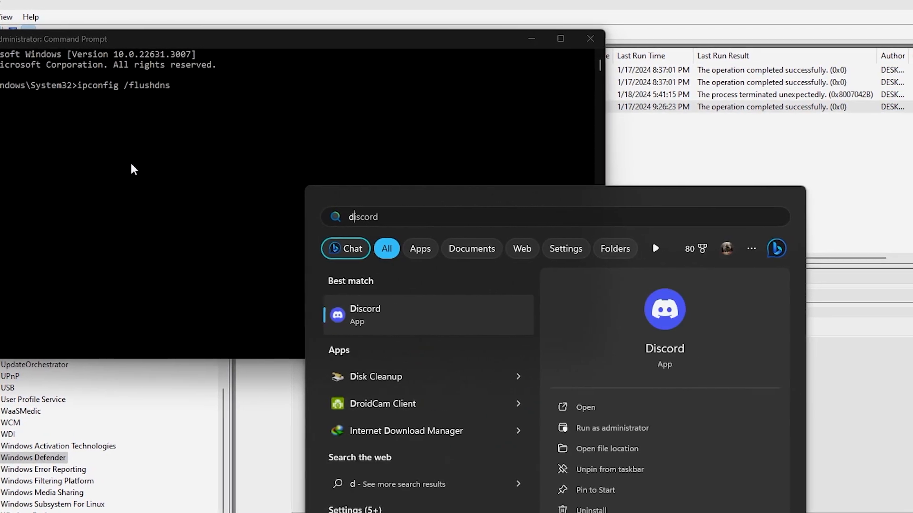
{"action": "key", "text": "BackSpace"}
{"action": "type", "text": "cmd"}
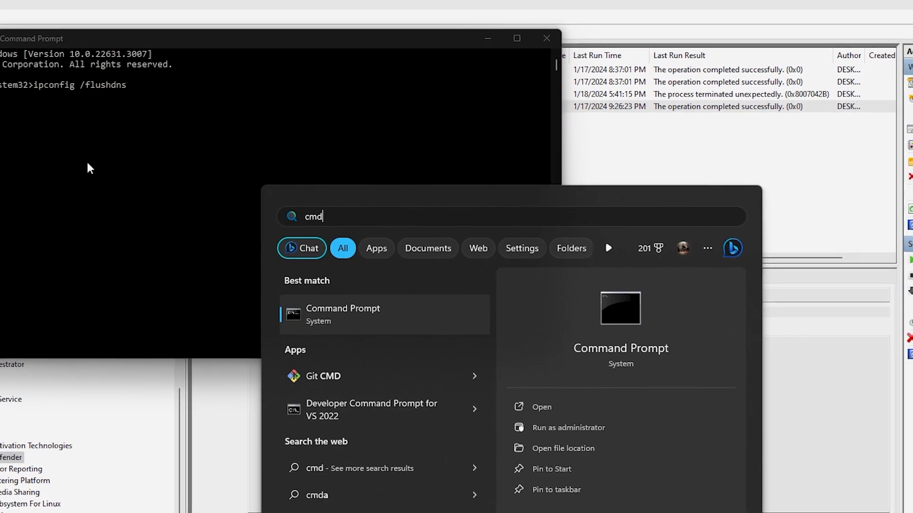
{"action": "left_click", "coordinate": [538, 426]}
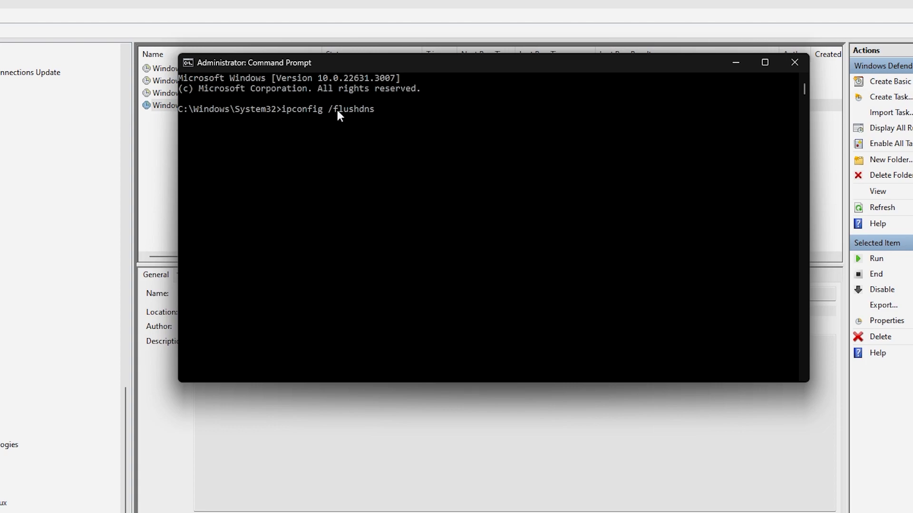
{"action": "key", "text": "Return"}
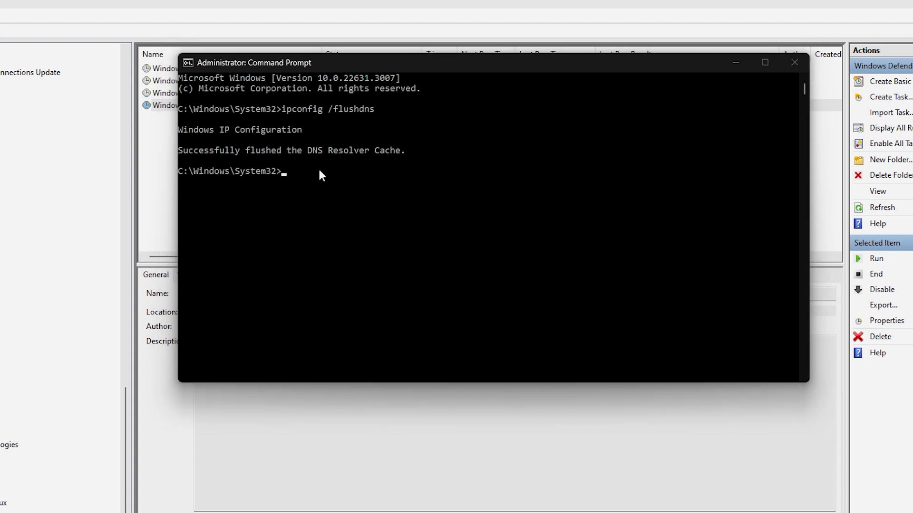
- Search Windows for "network reset" and open the matching settings page
{"action": "key", "text": "super"}
{"action": "type", "text": "network res"}
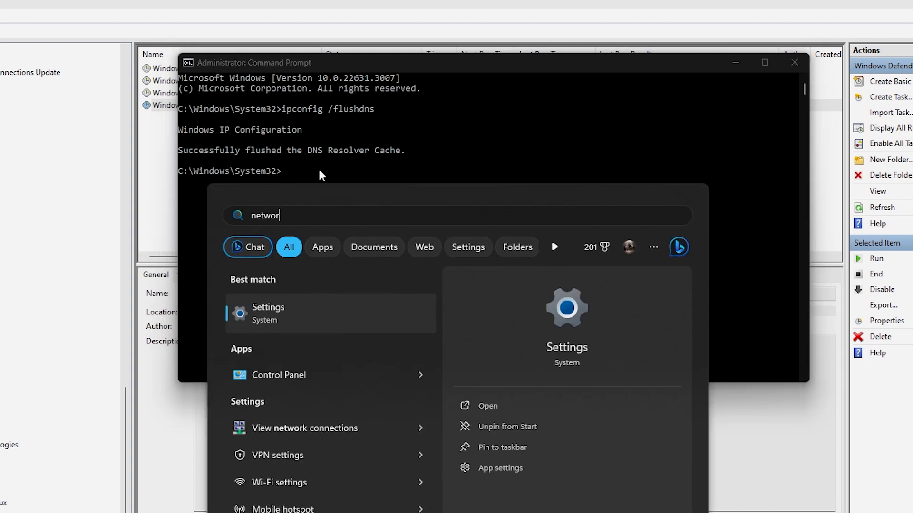
{"action": "type", "text": "et"}
{"action": "key", "text": "Return"}
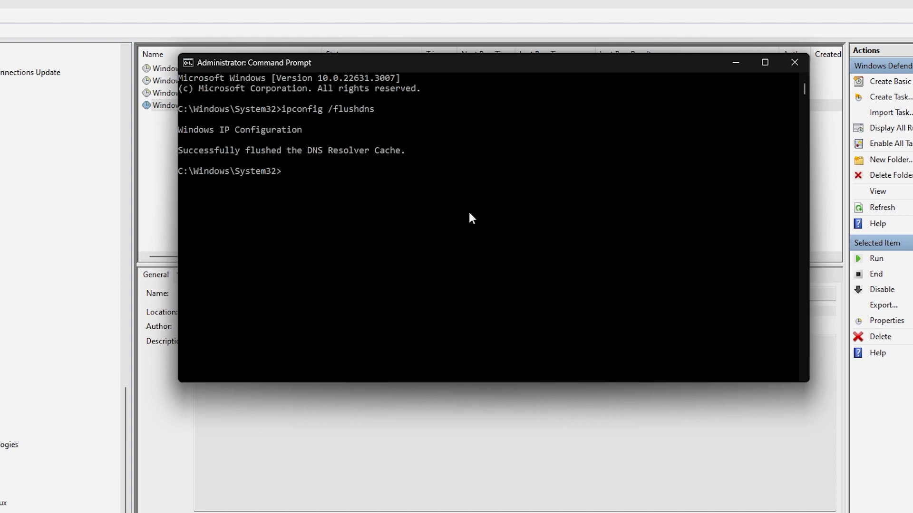
- Enter the system file check command sfc /scannow in the administrator Command Prompt
{"action": "type", "text": "sfc /scannow"}
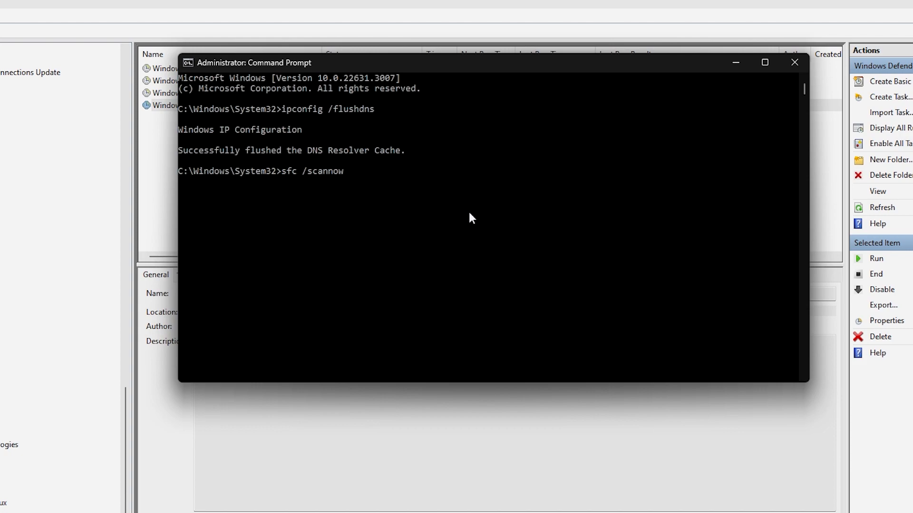